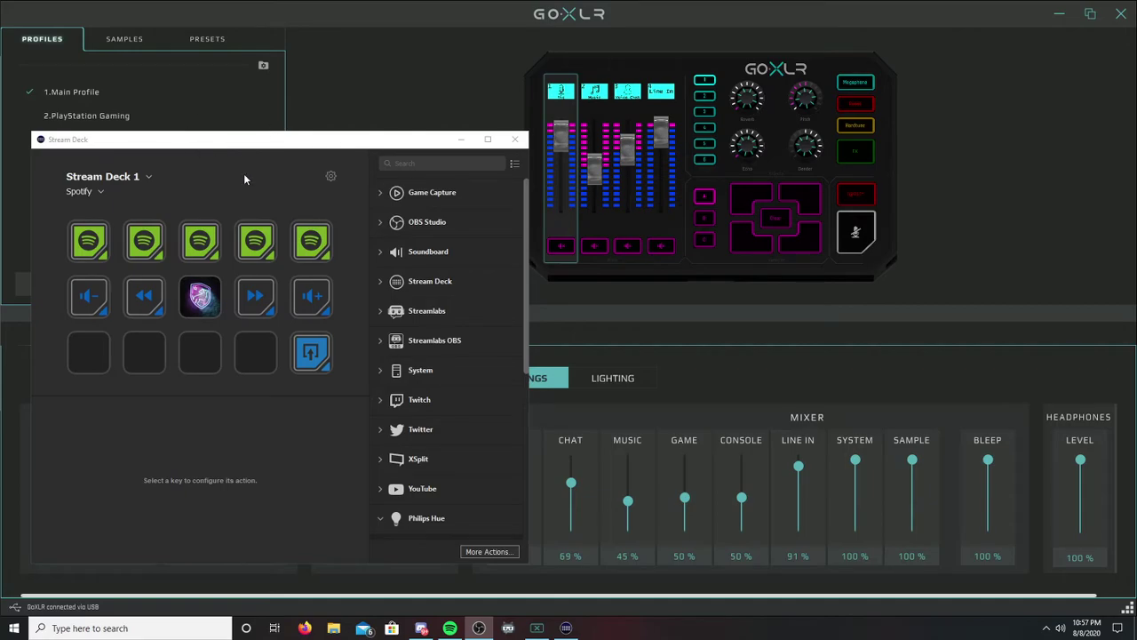
Shift the Stream Deck window aside to reveal the GoXLR profiles and start a region capture
{"action": "left_click_drag", "start_coordinate": [249, 140], "coordinate": [318, 141]}
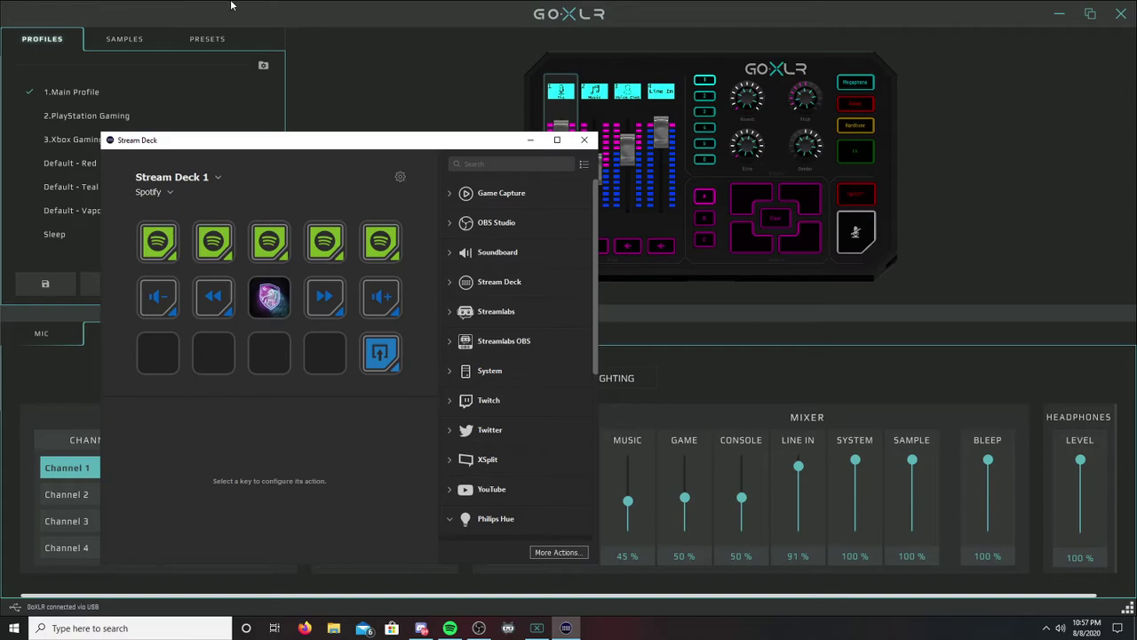
{"action": "key", "text": "ctrl+Print"}
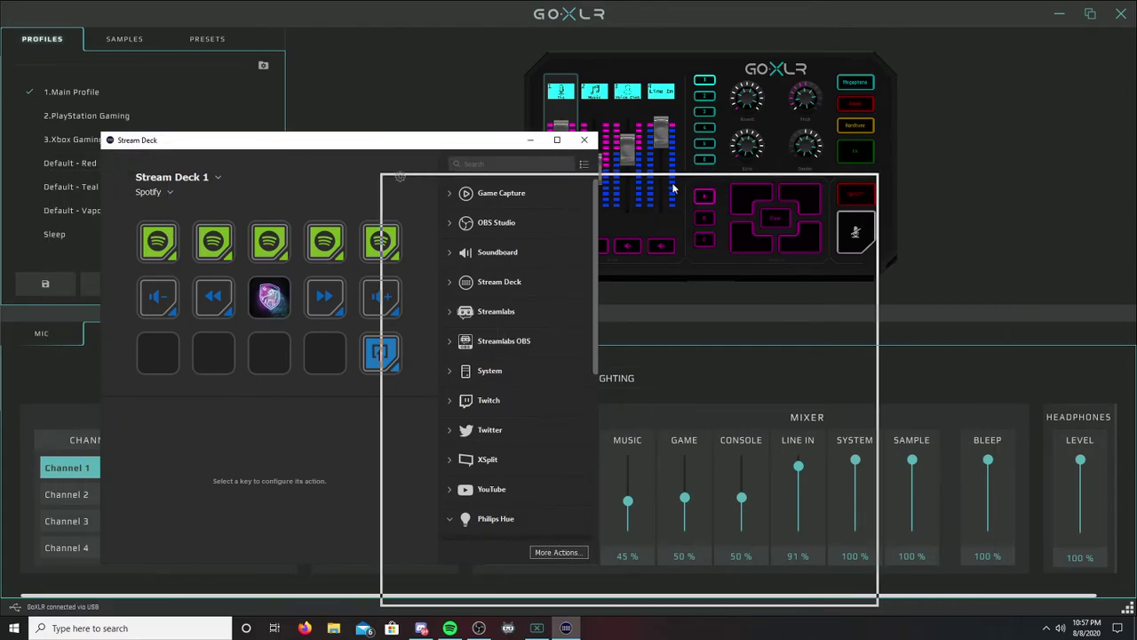
{"action": "left_click", "coordinate": [27, 61]}
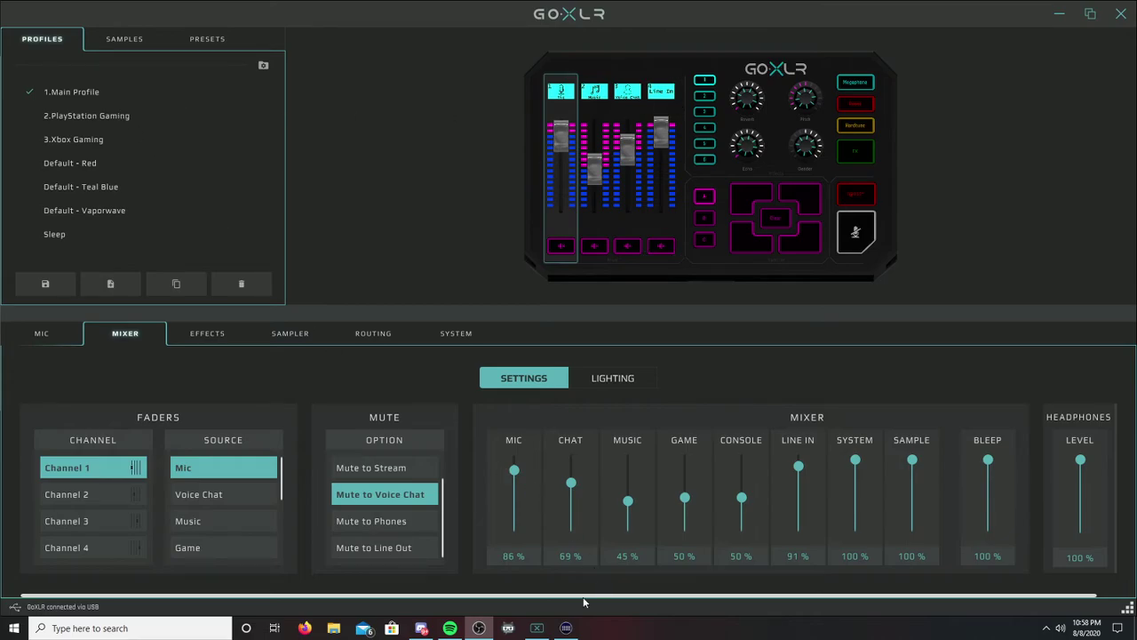
Restore the Stream Deck window with its OBS Studio profile and reposition it beside the GoXLR app
{"action": "left_click", "coordinate": [566, 628]}
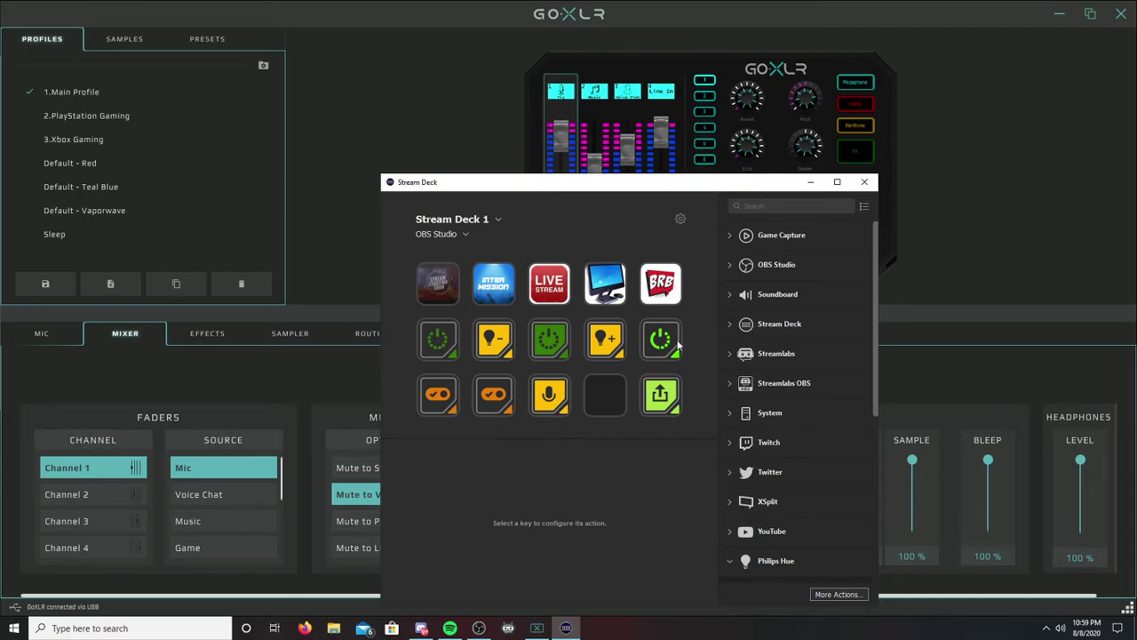
{"action": "left_click_drag", "start_coordinate": [610, 191], "coordinate": [234, 200]}
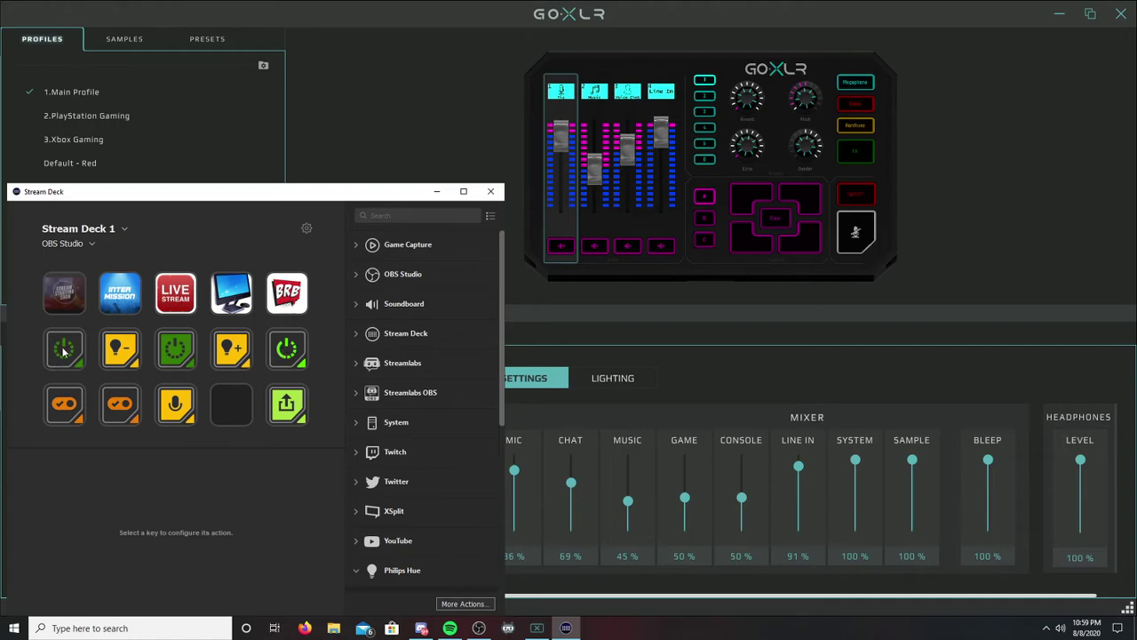
{"action": "mouse_move", "coordinate": [185, 191]}
{"action": "left_mouse_down"}
{"action": "mouse_move", "coordinate": [304, 199]}
{"action": "mouse_move", "coordinate": [266, 211]}
{"action": "left_mouse_up"}
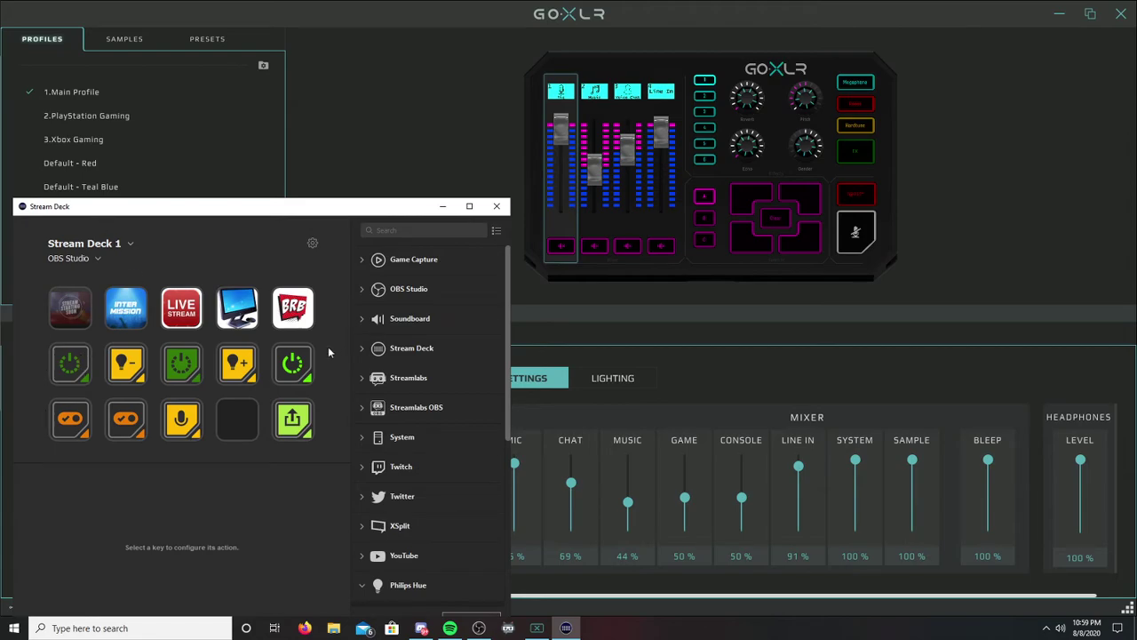
Select the first key of row two, leaving the OBS Studio profile active, and raise the window slightly
{"action": "left_click", "coordinate": [77, 373]}
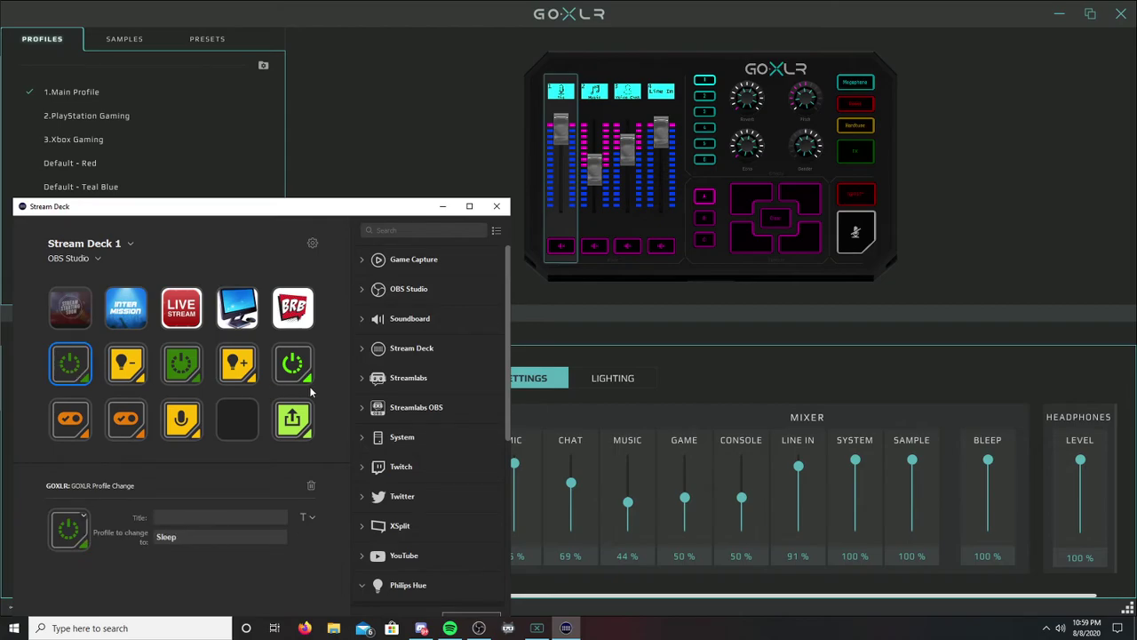
{"action": "left_click", "coordinate": [98, 257]}
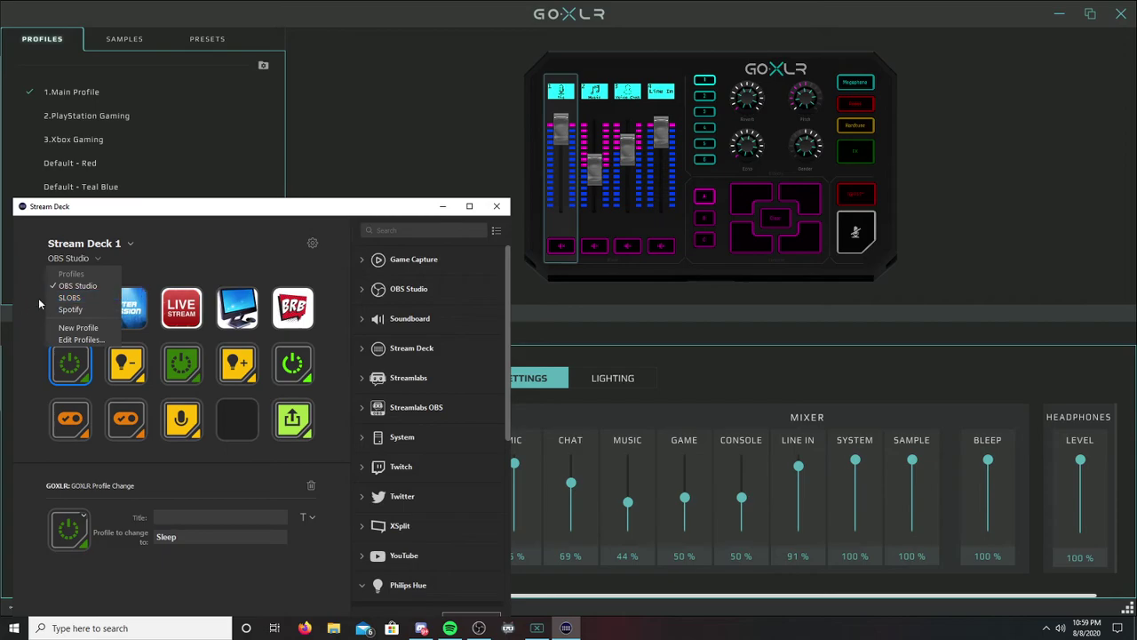
{"action": "left_click", "coordinate": [184, 210]}
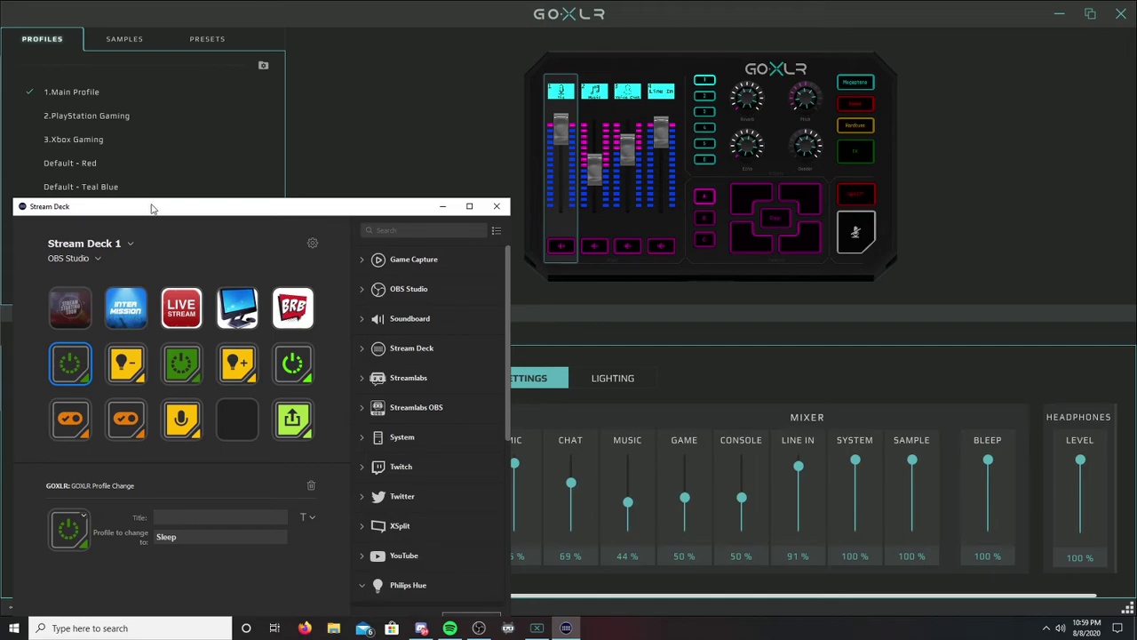
{"action": "left_click_drag", "start_coordinate": [156, 206], "coordinate": [157, 185]}
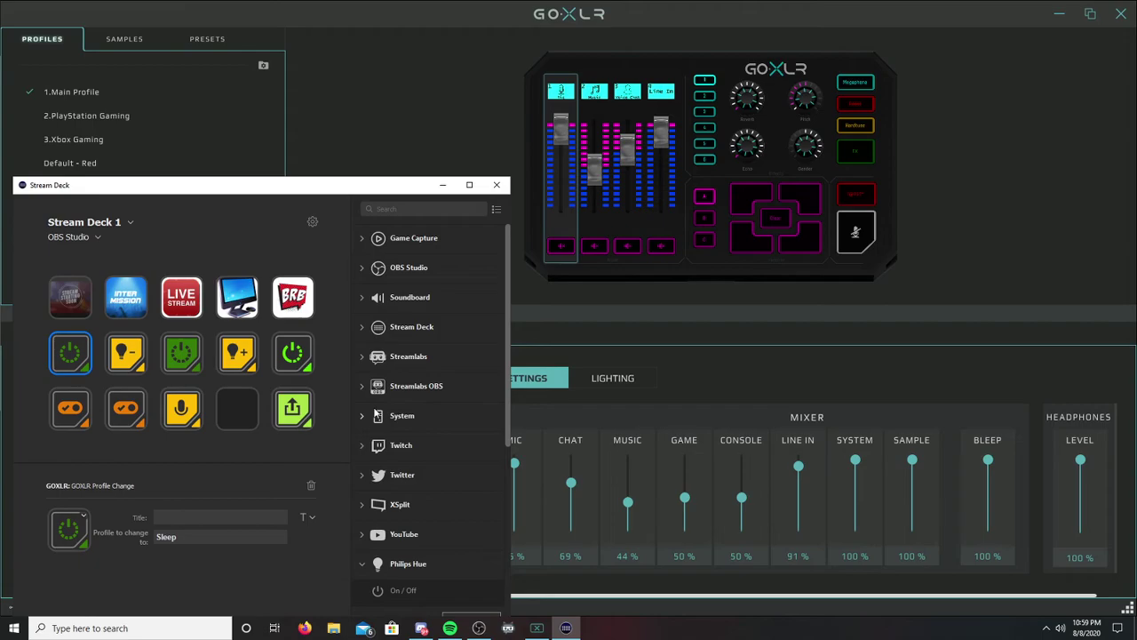
Collapse Philips Hue to reach the GOXLR actions and open the key's target profile choices
{"action": "scroll", "coordinate": [374, 415], "scroll_direction": "down", "scroll_amount": 2}
{"action": "left_click", "coordinate": [362, 386]}
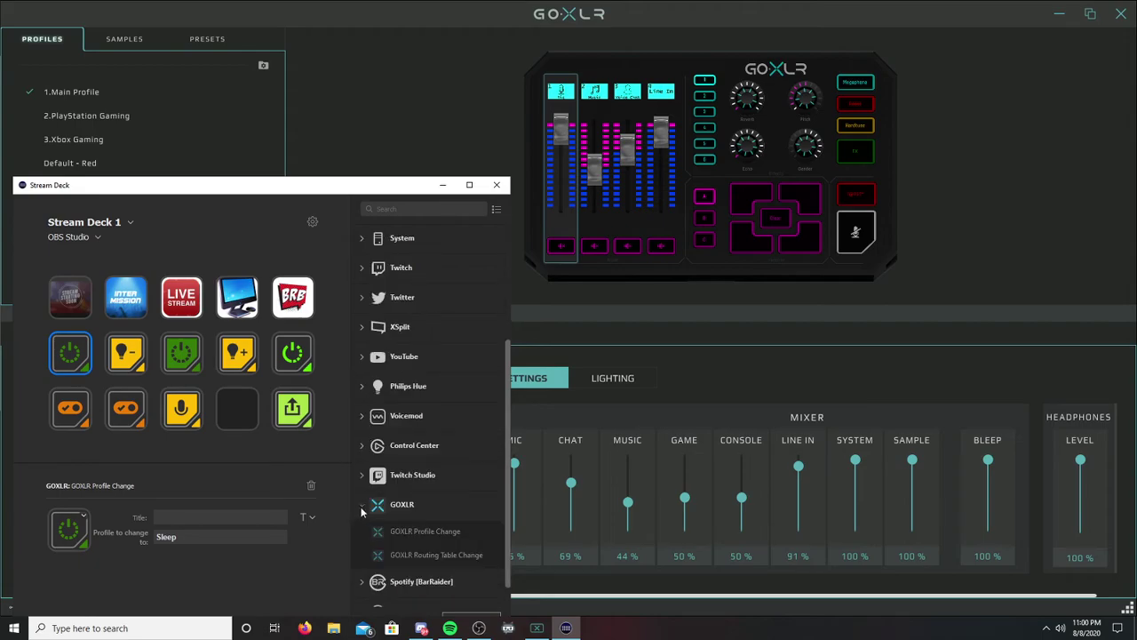
{"action": "scroll", "coordinate": [411, 502], "scroll_direction": "down", "scroll_amount": 1}
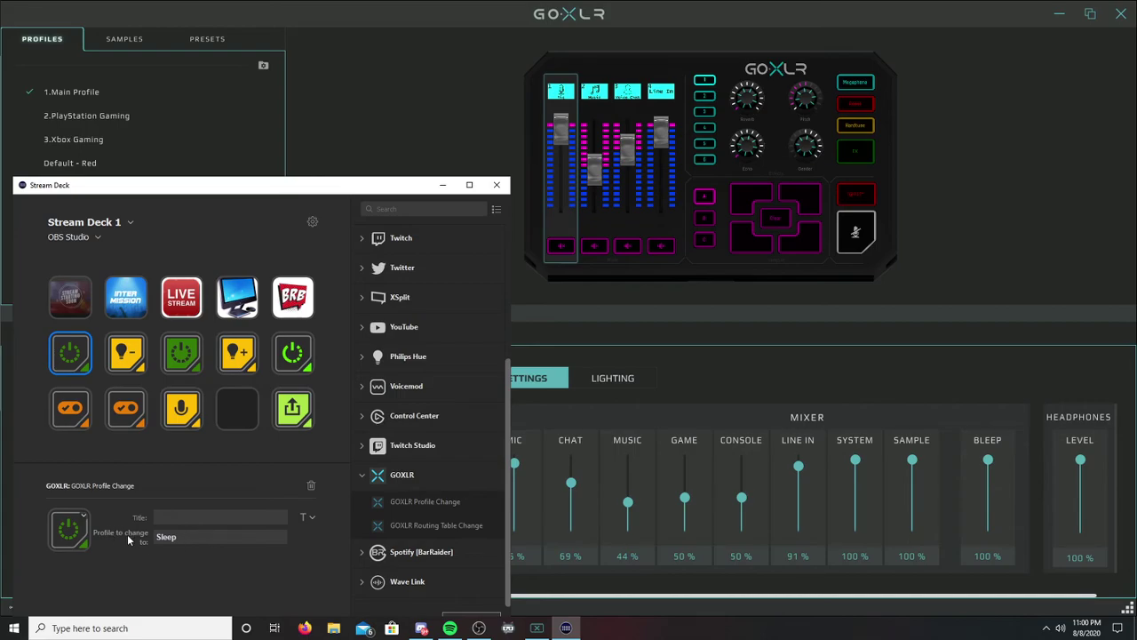
{"action": "left_click", "coordinate": [272, 535]}
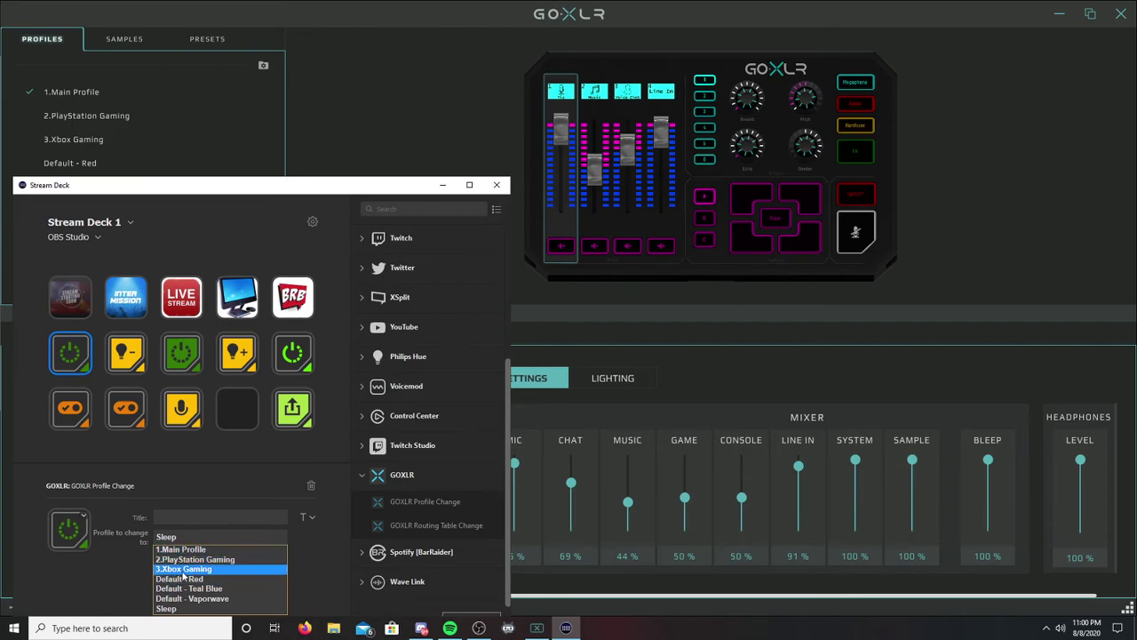
Keep Sleep as the first key's target profile and move the window toward the centre
{"action": "left_click", "coordinate": [133, 185]}
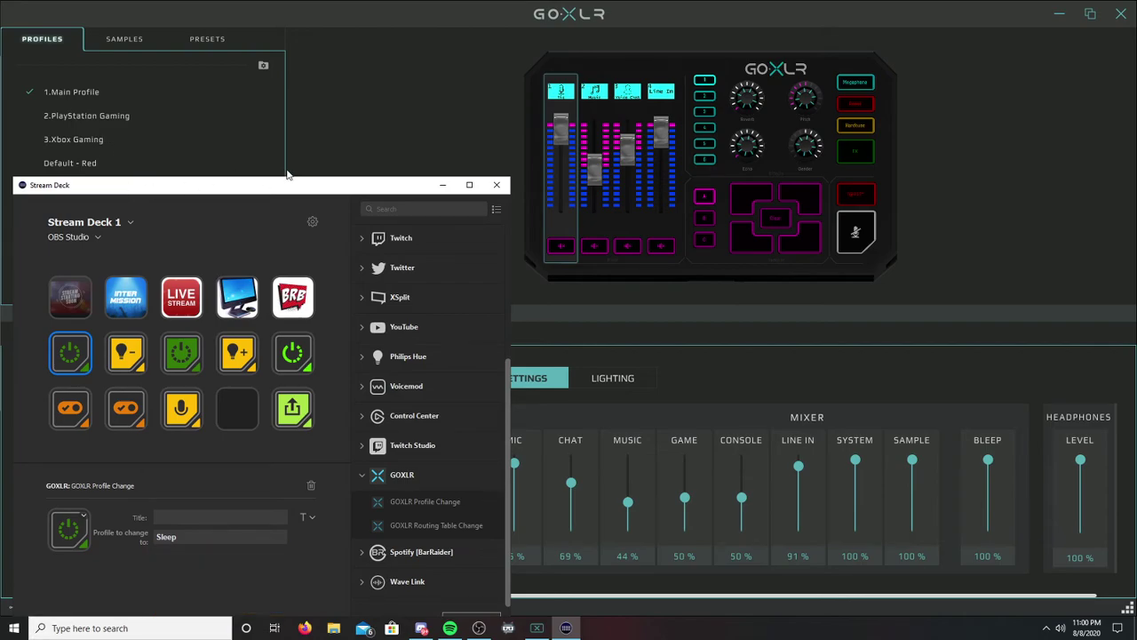
{"action": "left_click_drag", "start_coordinate": [266, 183], "coordinate": [486, 136]}
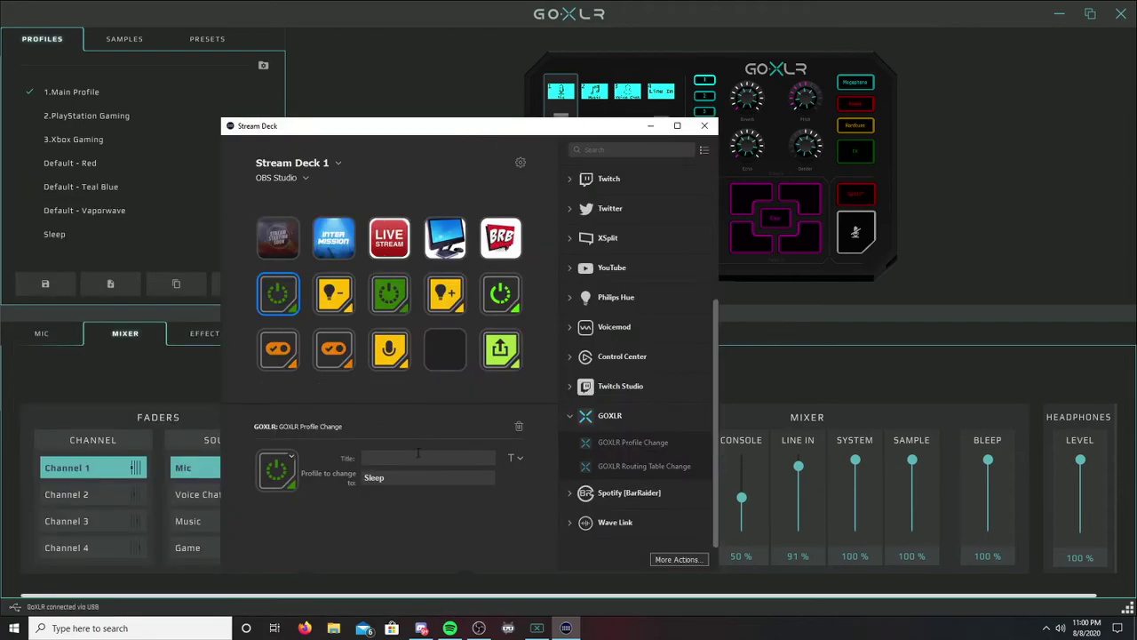
{"action": "left_click", "coordinate": [436, 478]}
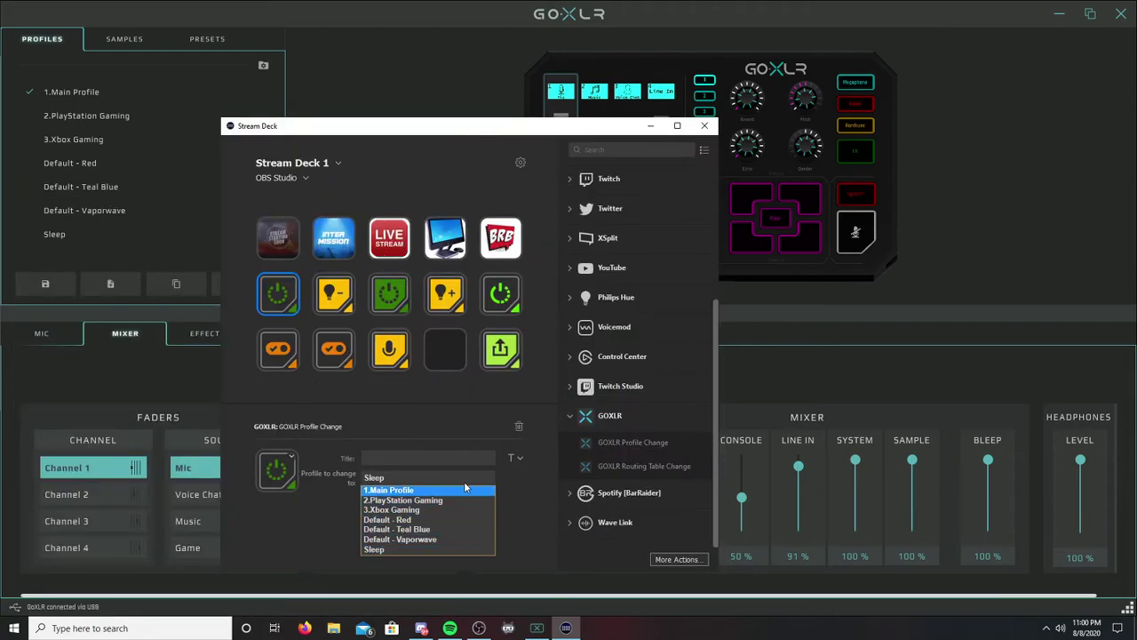
{"action": "left_click", "coordinate": [545, 497]}
Select the last row-two key and keep 1.Main Profile as its target profile
{"action": "left_click", "coordinate": [507, 302]}
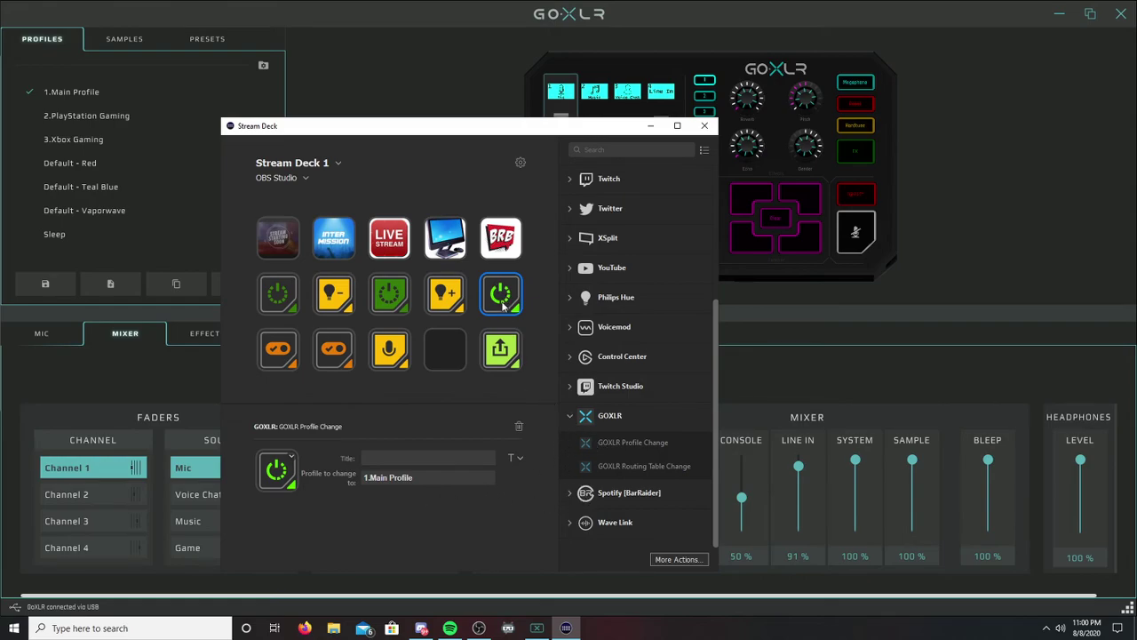
{"action": "left_click", "coordinate": [400, 480]}
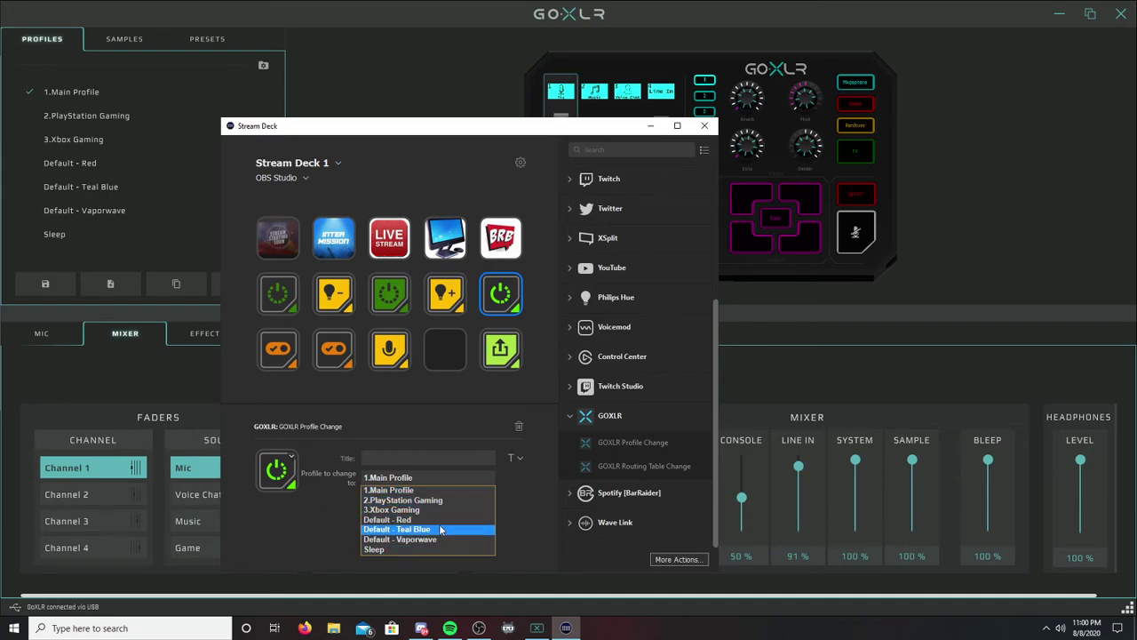
{"action": "left_click", "coordinate": [536, 510]}
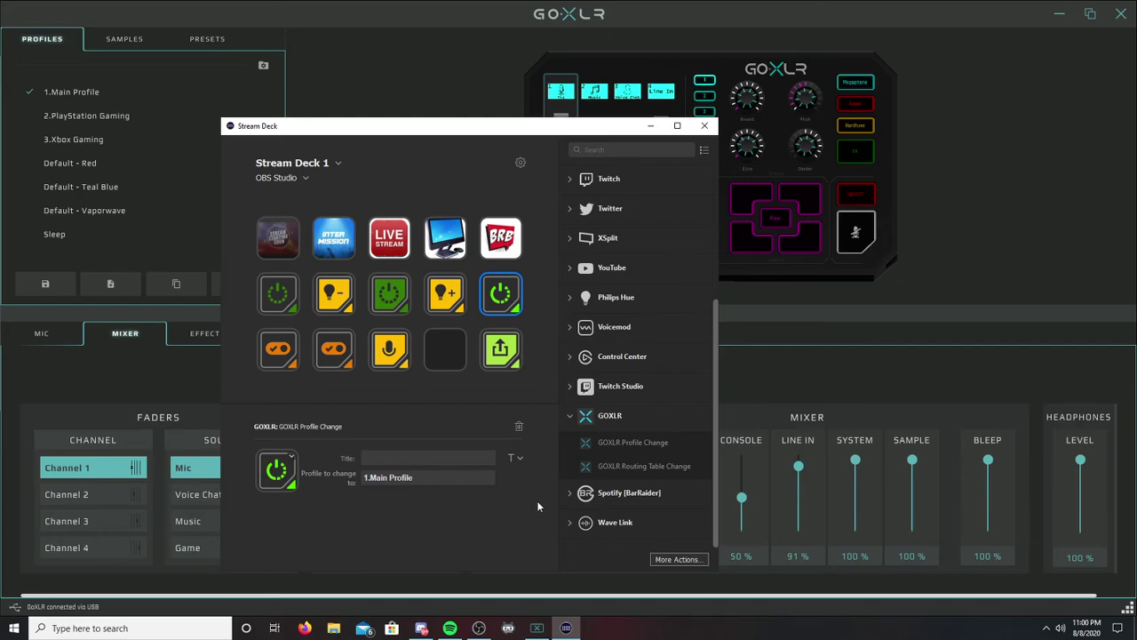